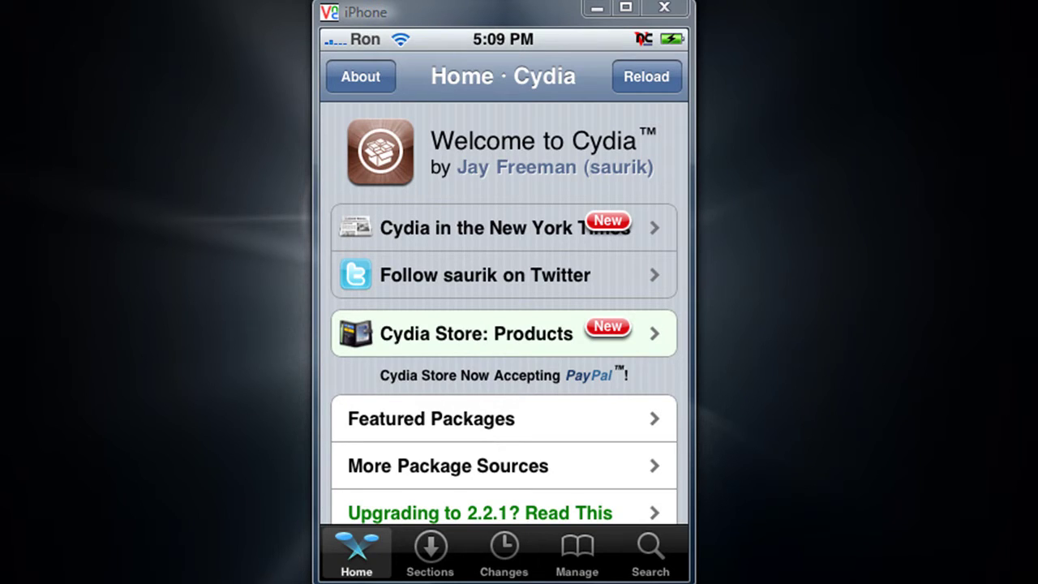
# Search the Cydia packages for "makeit"
pyautogui.click(651, 554)
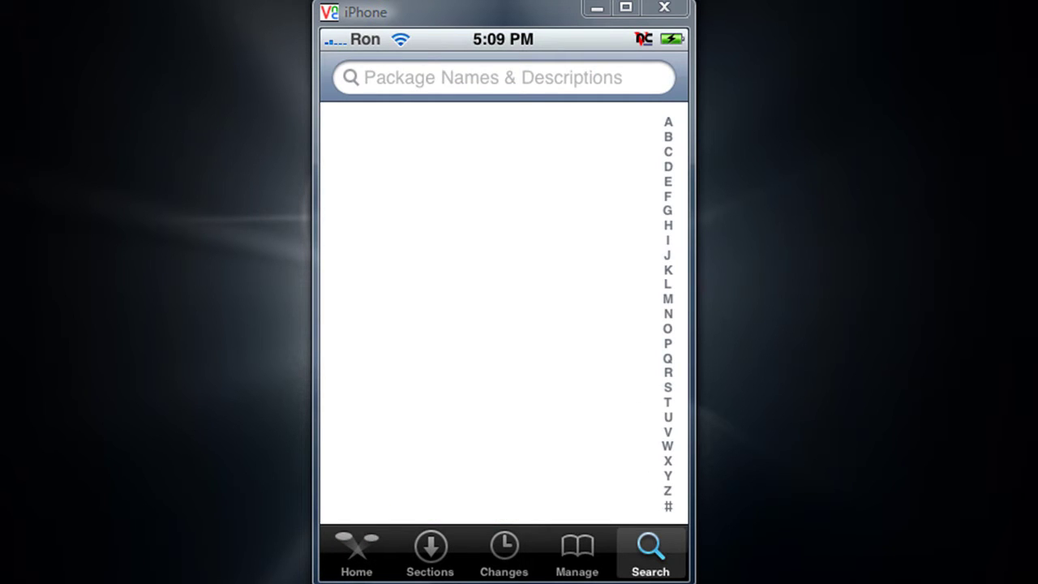
pyautogui.click(503, 78)
pyautogui.click(614, 492)
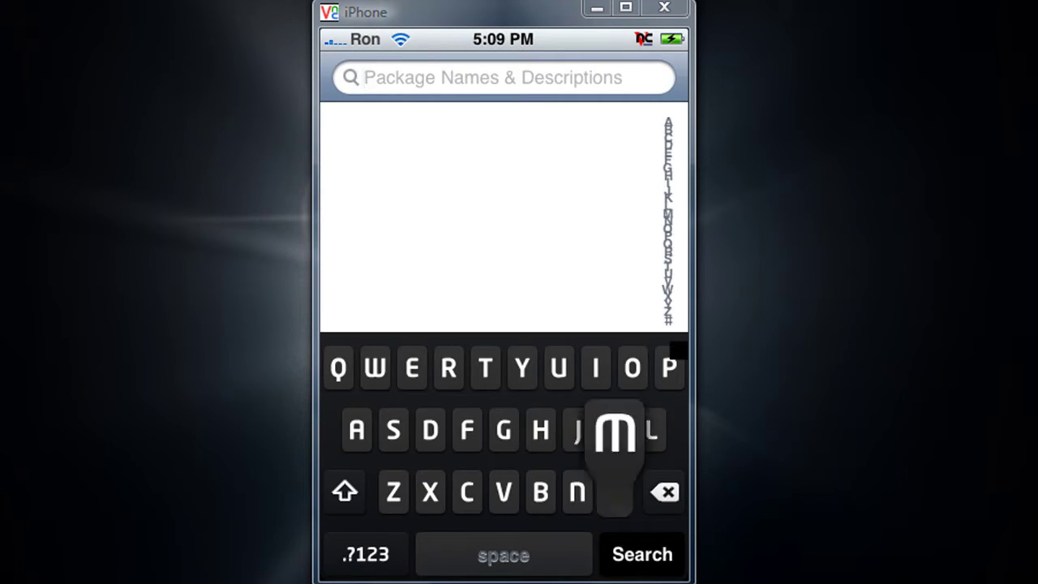
pyautogui.click(357, 430)
pyautogui.click(614, 430)
pyautogui.click(412, 368)
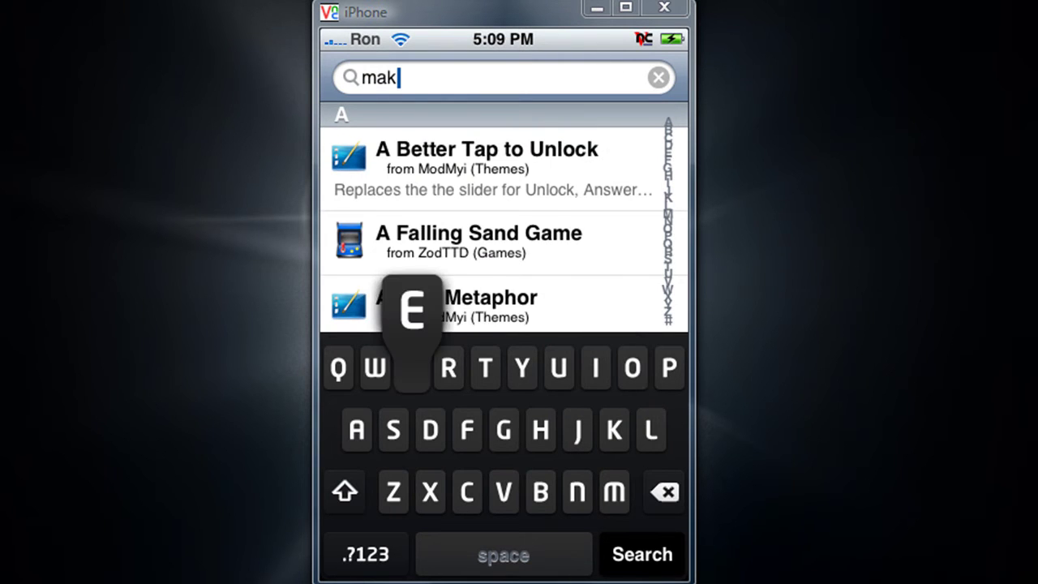
pyautogui.click(596, 367)
pyautogui.click(485, 368)
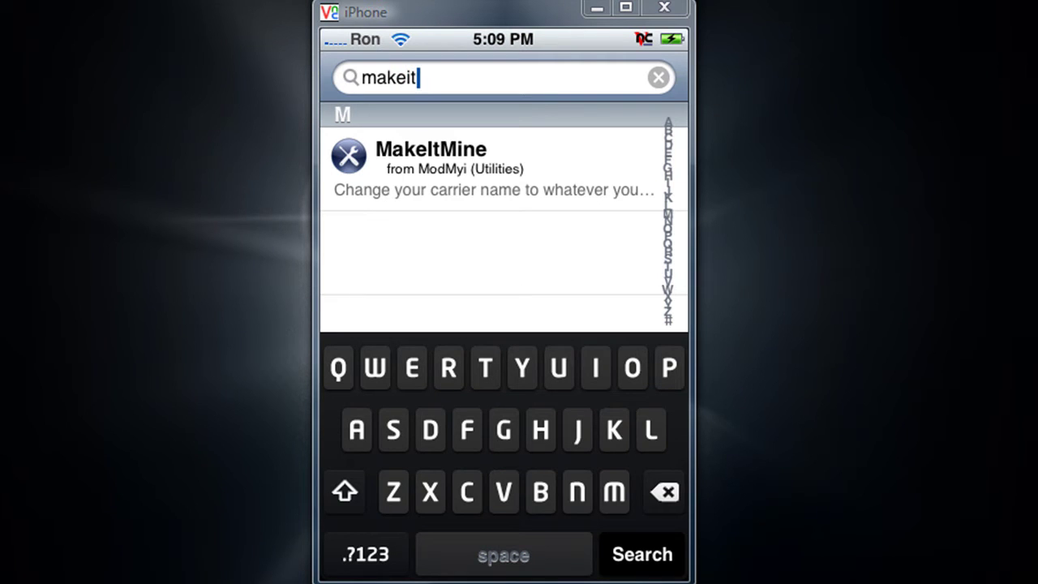
# Install the MakeItMine package from its details page and return to Cydia
pyautogui.click(503, 168)
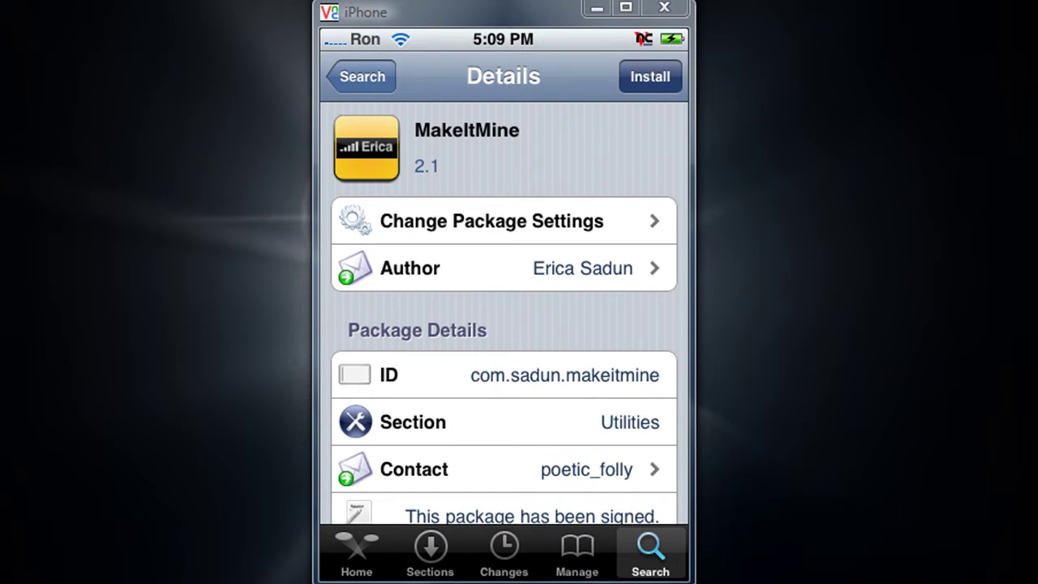
pyautogui.click(650, 77)
pyautogui.click(644, 77)
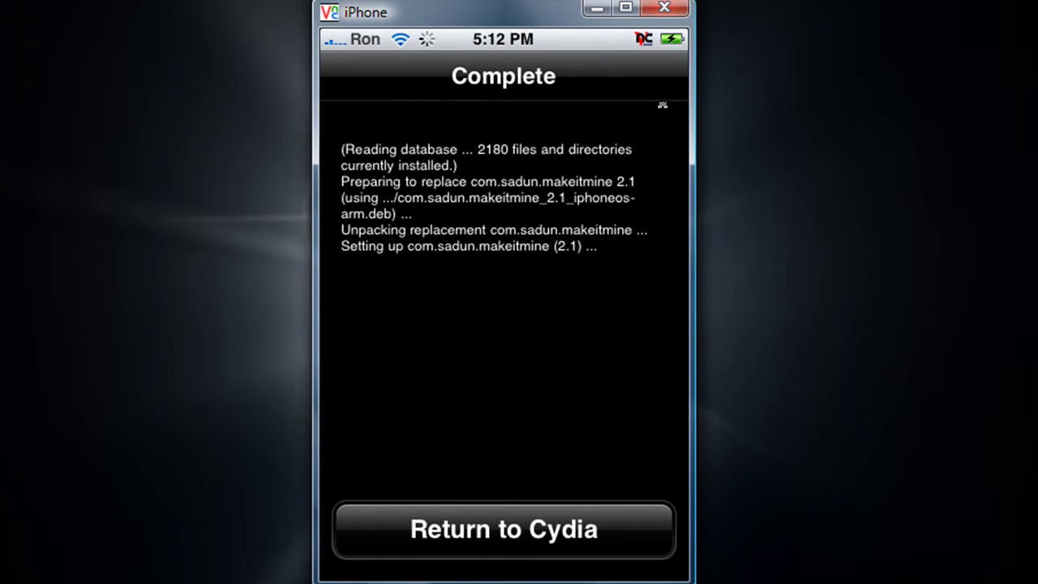
pyautogui.click(503, 530)
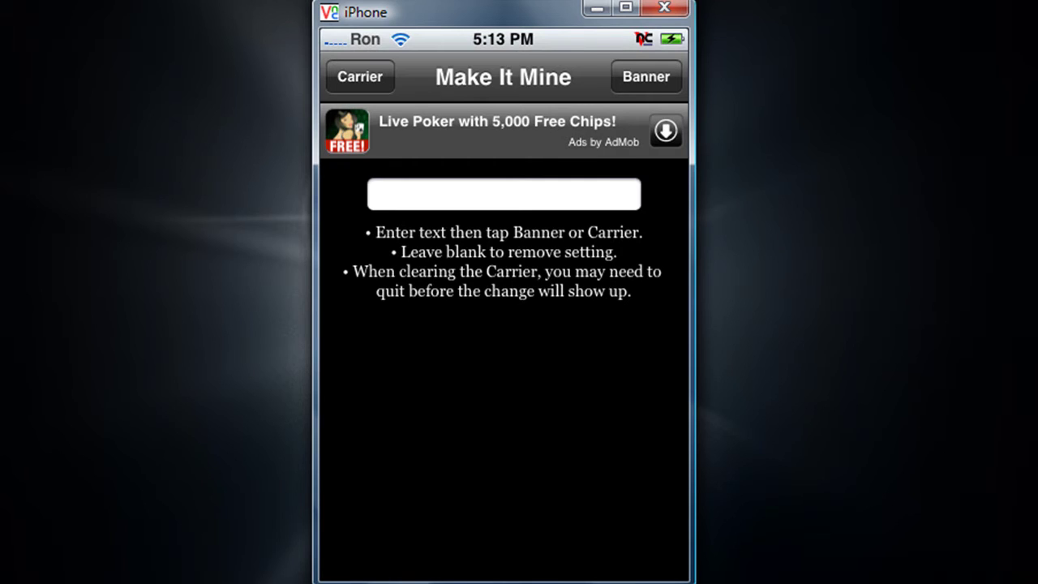
# Enter the text "Elite" and apply it as both the status bar banner and the carrier name
pyautogui.click(360, 76)
pyautogui.click(504, 195)
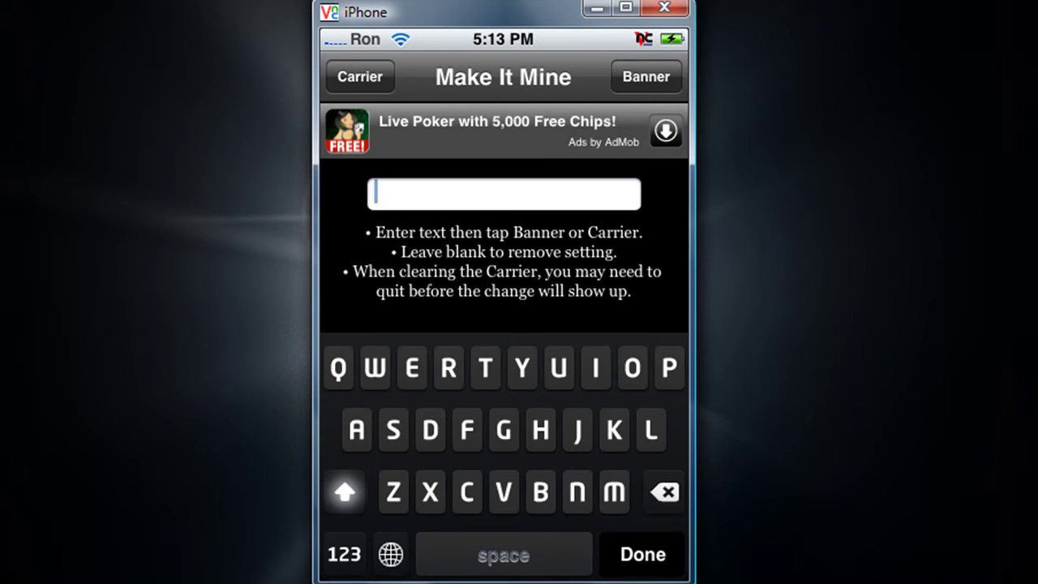
pyautogui.write('Elite')
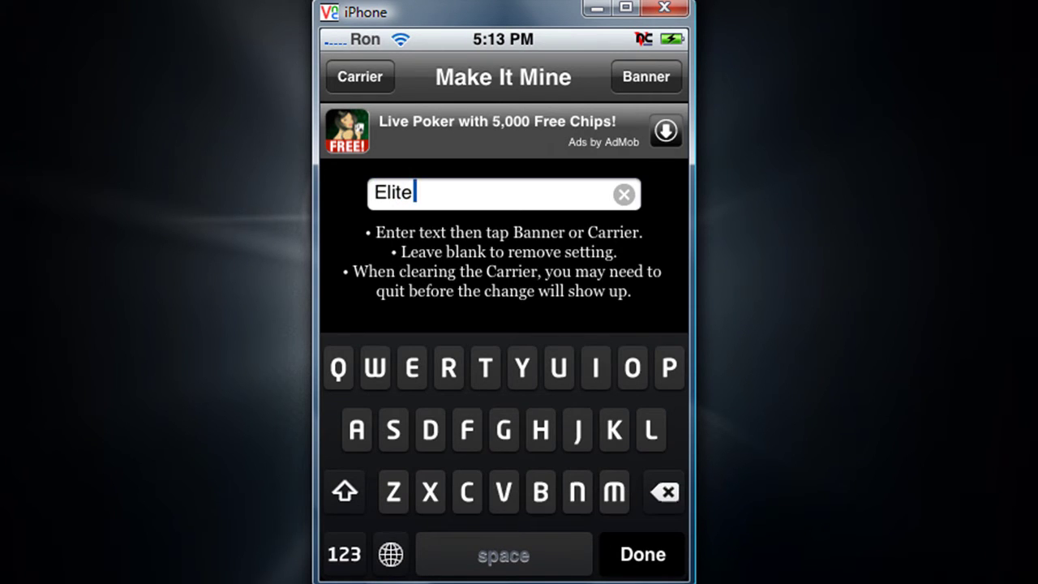
pyautogui.press('Return')
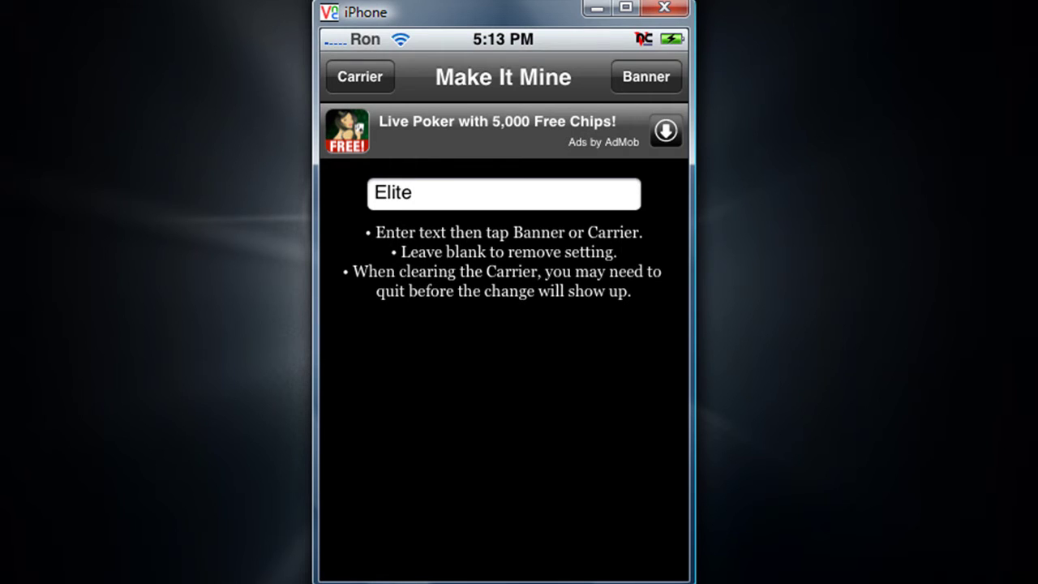
pyautogui.click(645, 76)
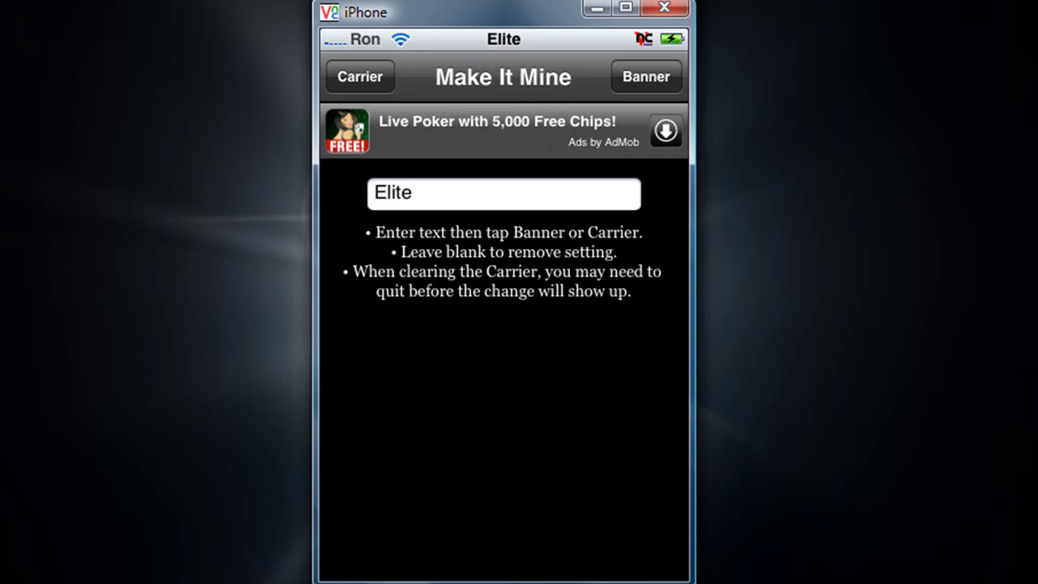
pyautogui.click(647, 77)
pyautogui.click(360, 78)
# Replace the entered text with the owner's first name and apply it as the carrier name
pyautogui.click(487, 193)
pyautogui.click(664, 492)
pyautogui.press('BackSpace')
pyautogui.write('Ron')
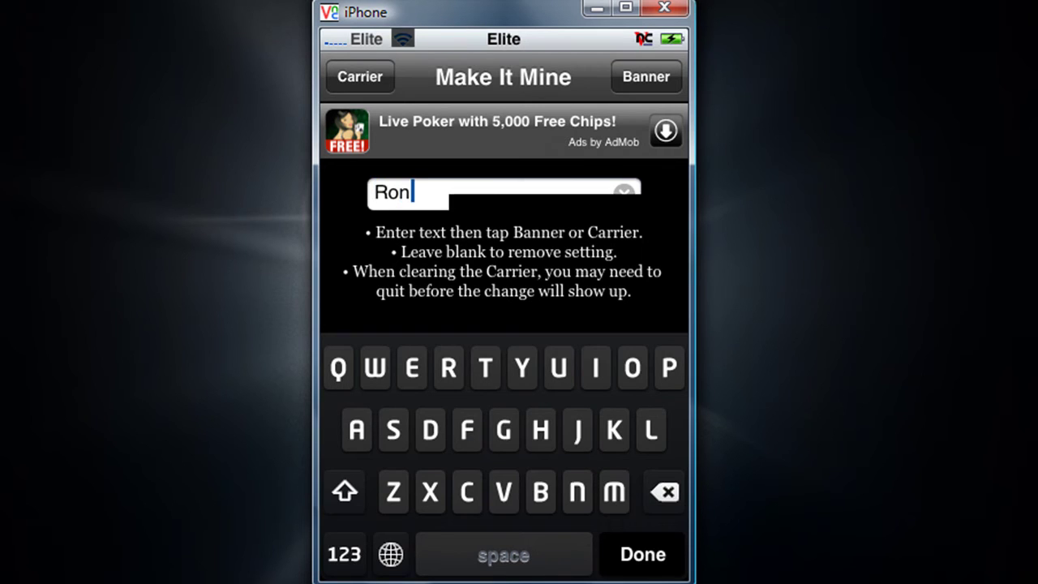
pyautogui.click(360, 76)
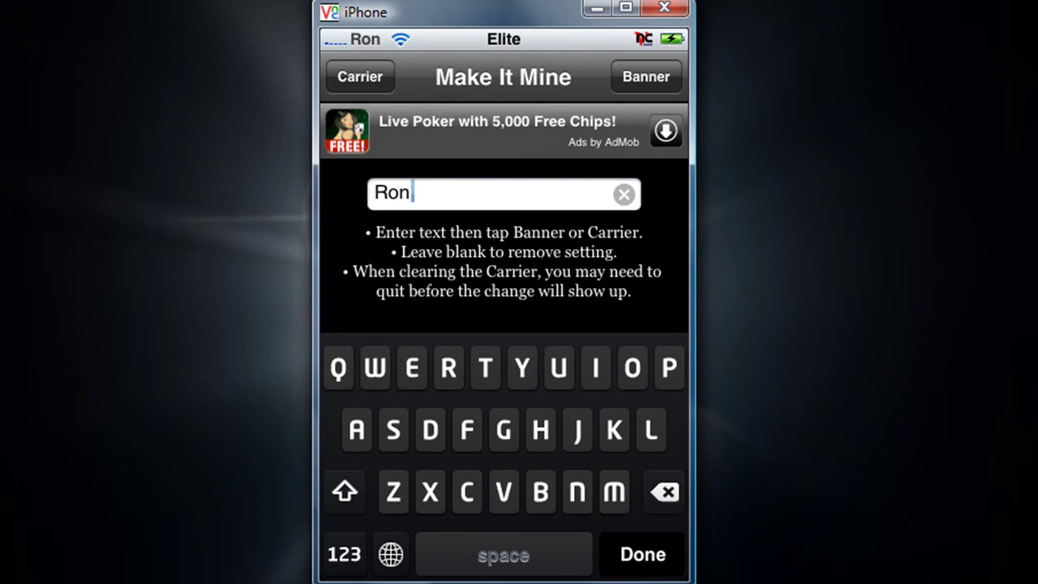
# Clear the text field and apply the blank entry to the banner to remove the custom banner text
pyautogui.press('BackSpace')
pyautogui.press('BackSpace')
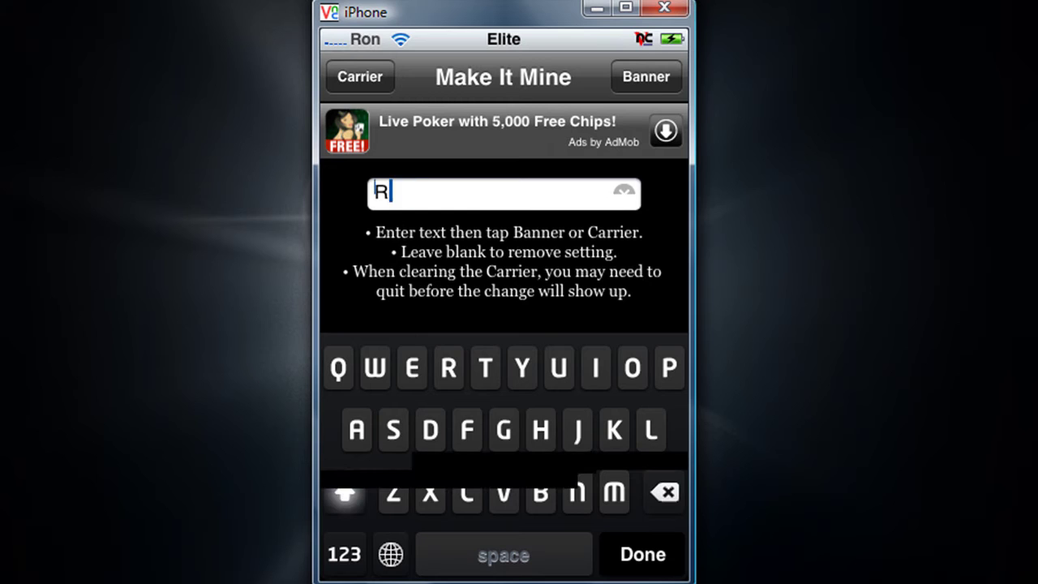
pyautogui.press('BackSpace')
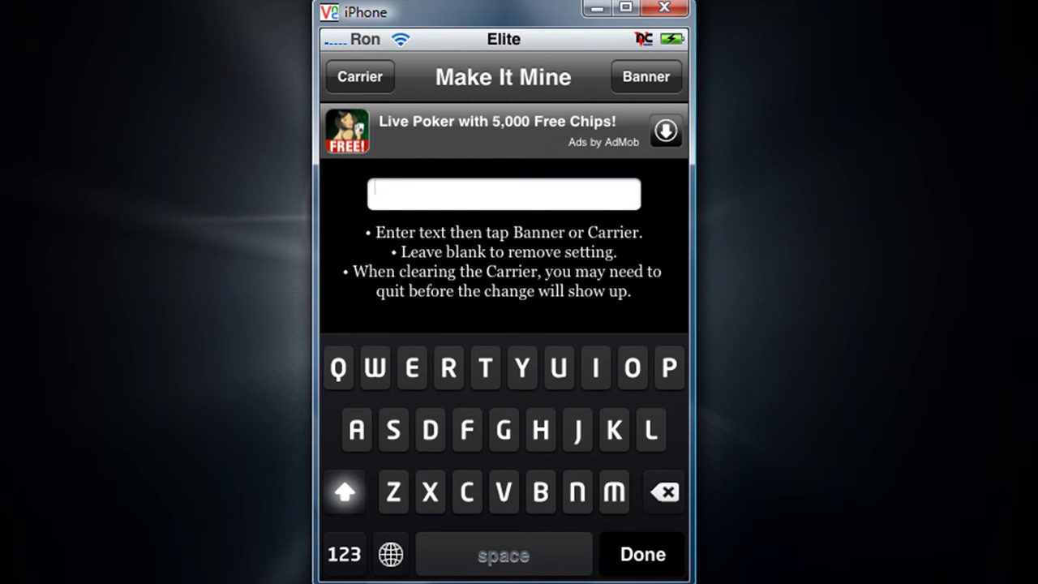
pyautogui.click(646, 77)
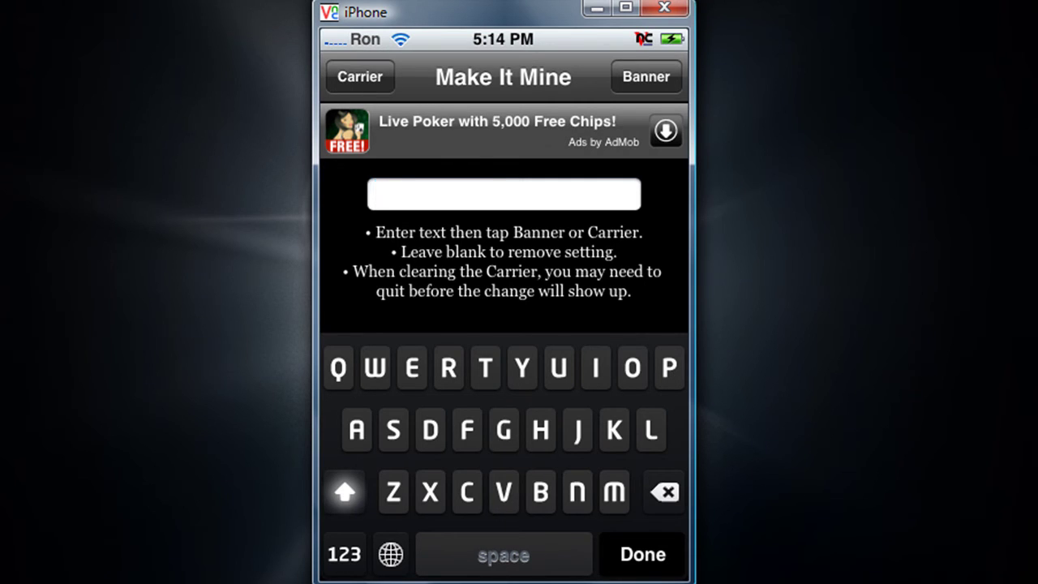
# Return to the home screen and put the icons into edit mode to check whether MIM can be deleted, then leave edit mode
pyautogui.press('Home')
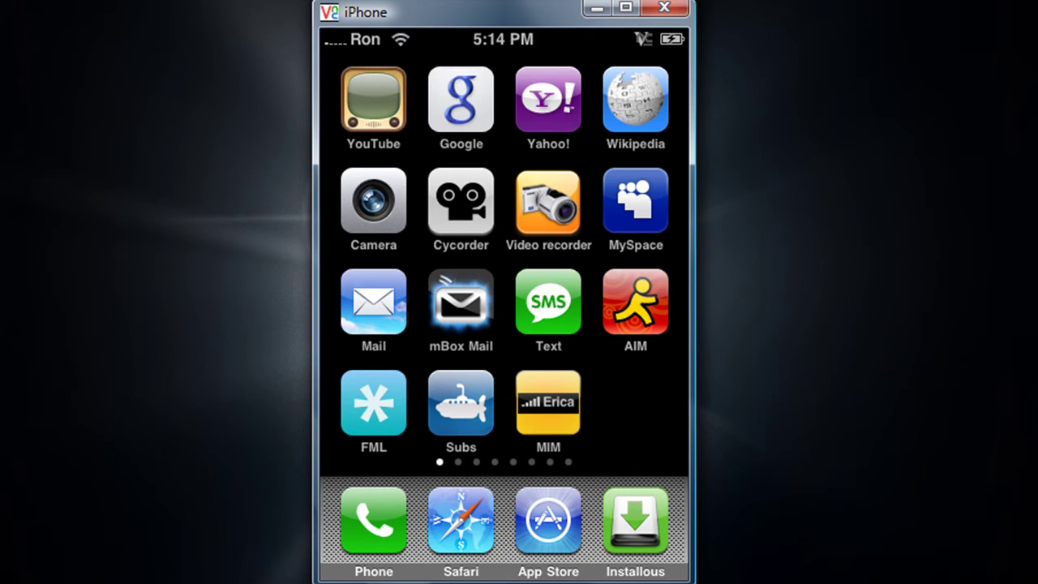
pyautogui.click(548, 403)
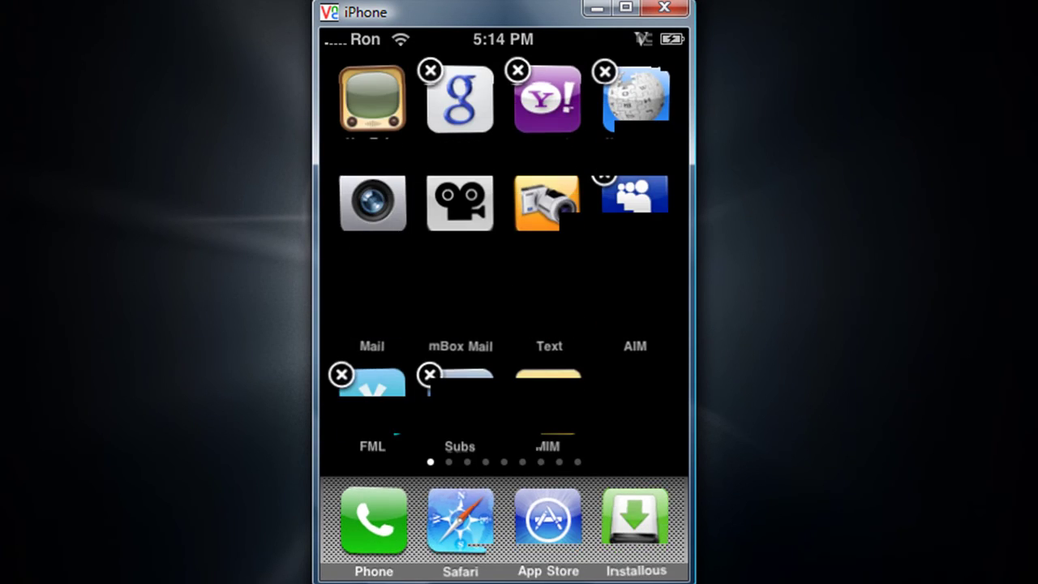
pyautogui.press('Home')
# Browse two home screen pages onward, and go back to the home screen from the MakeItMine package details
pyautogui.moveTo(616, 300); pyautogui.dragTo(390, 300)
pyautogui.moveTo(616, 300); pyautogui.dragTo(389, 300)
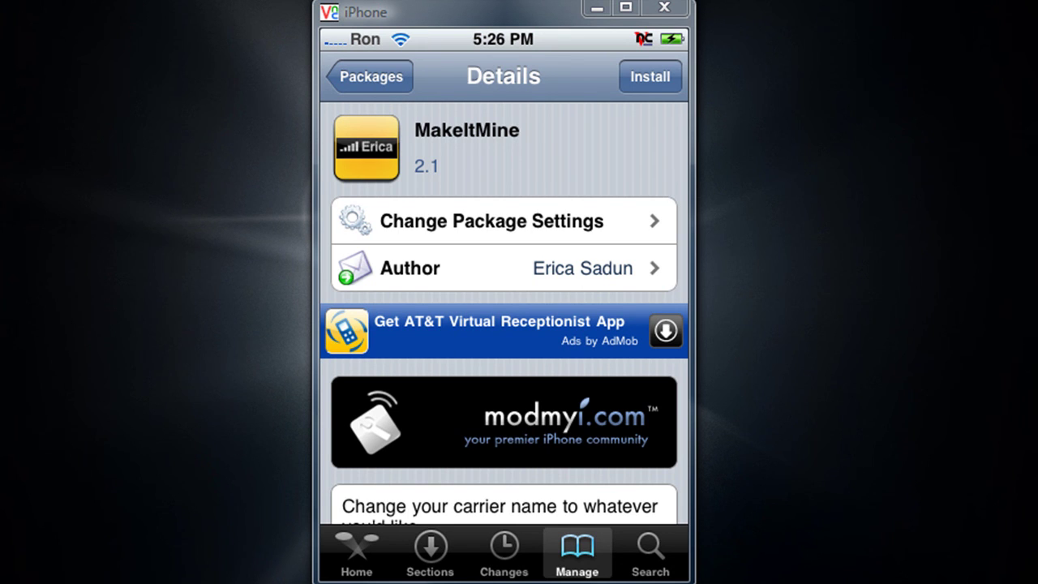
pyautogui.rightClick(685, 131)
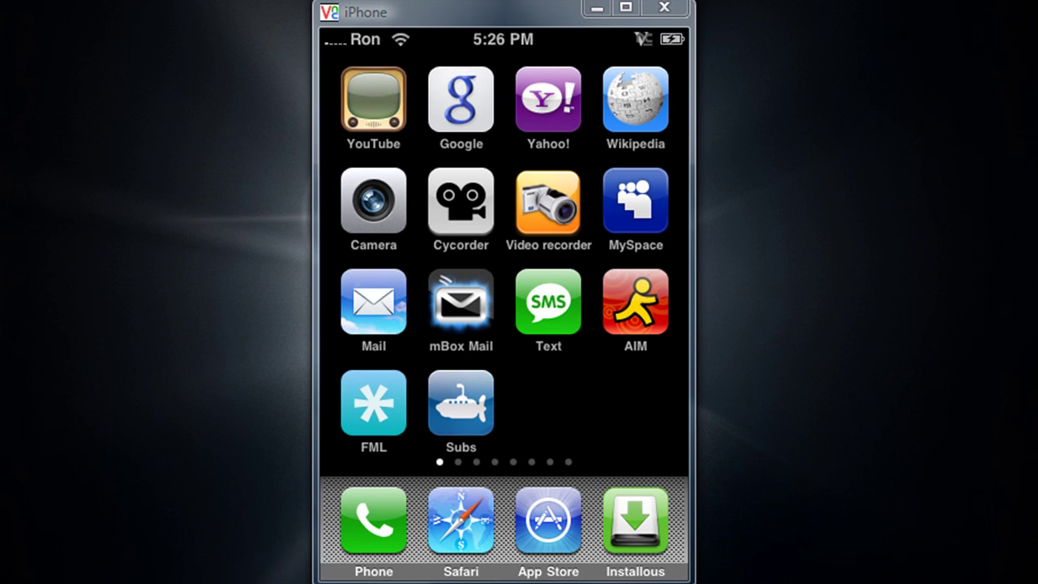